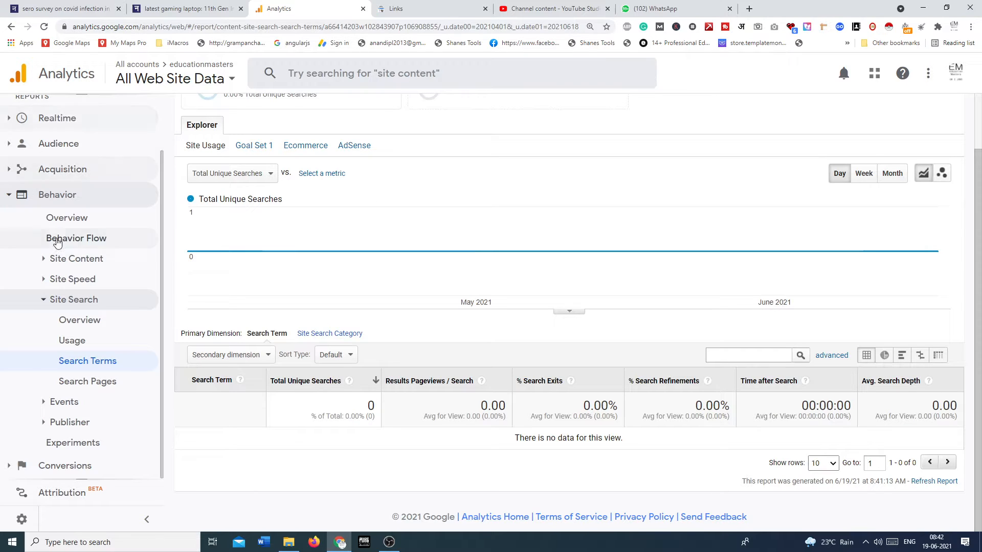
Step: Open the Acquisition Overview report for the education masters site and view its top channels
{"action": "left_click", "coordinate": [24, 173]}
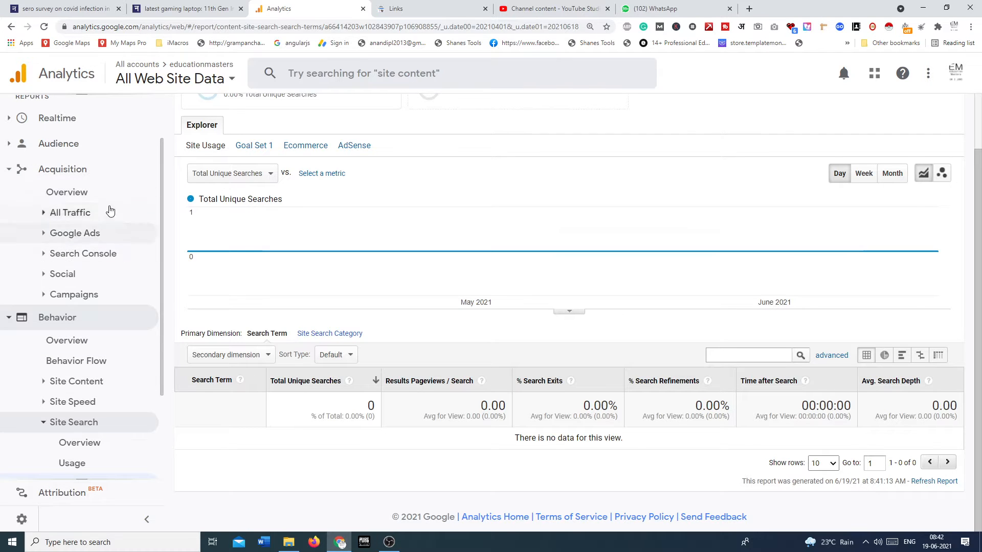
{"action": "left_click", "coordinate": [64, 199]}
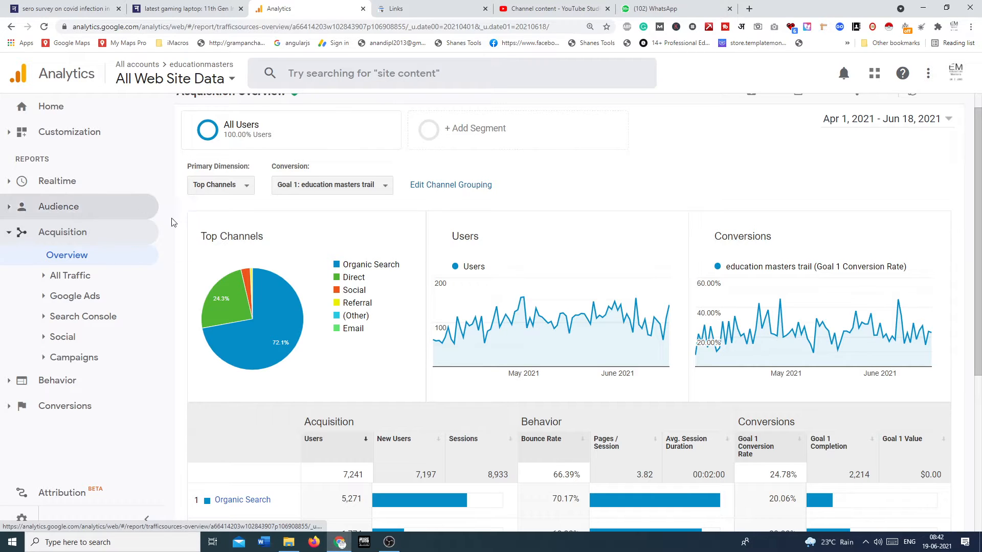
{"action": "scroll", "coordinate": [256, 224], "scroll_direction": "up", "scroll_amount": 1}
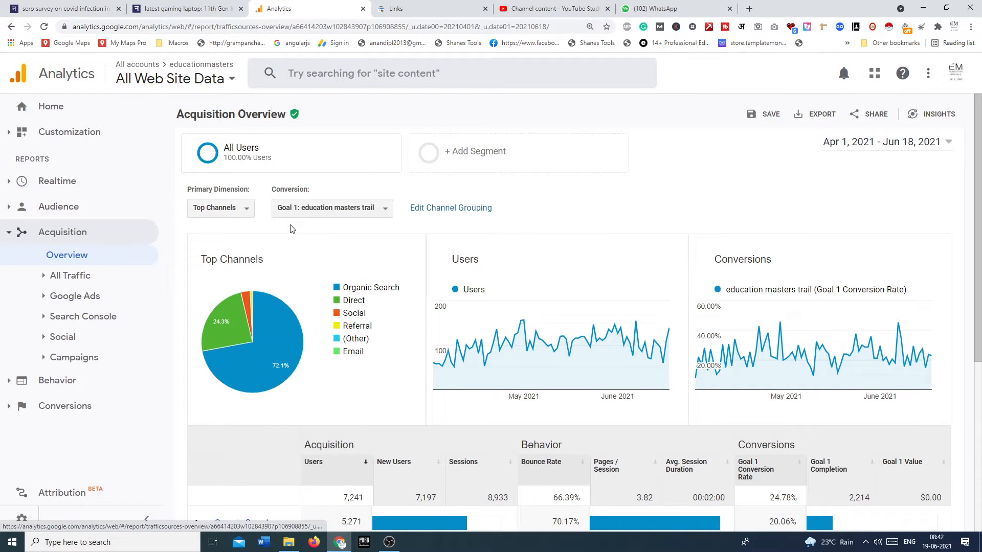
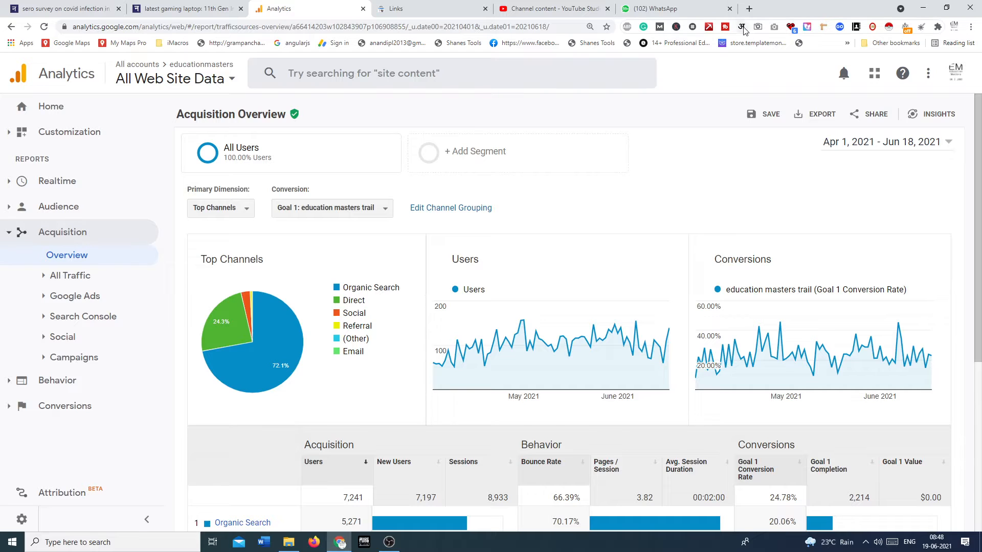
Step: Search Google for "coaching institute in dehradun" in a new browser tab
{"action": "left_click", "coordinate": [749, 10]}
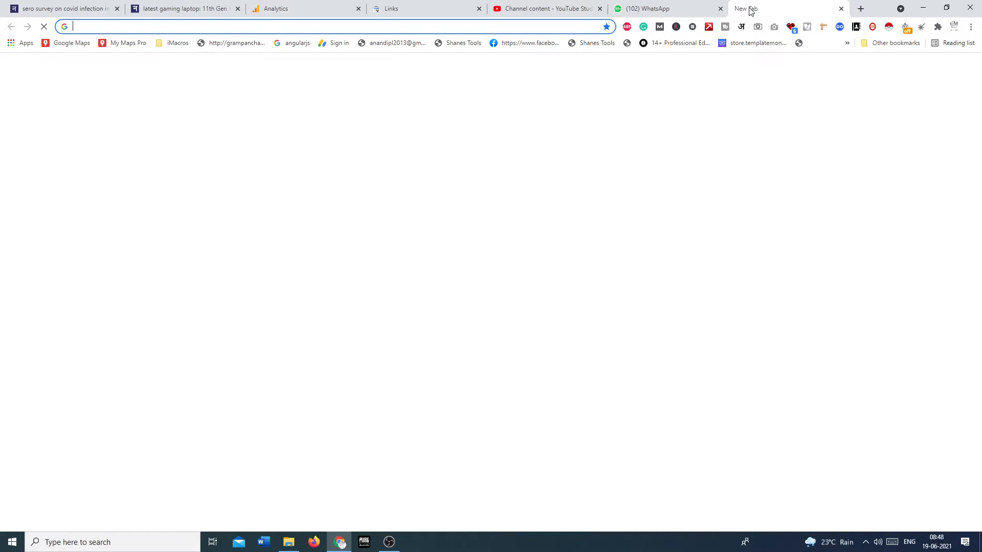
{"action": "type", "text": "contacts.google.com"}
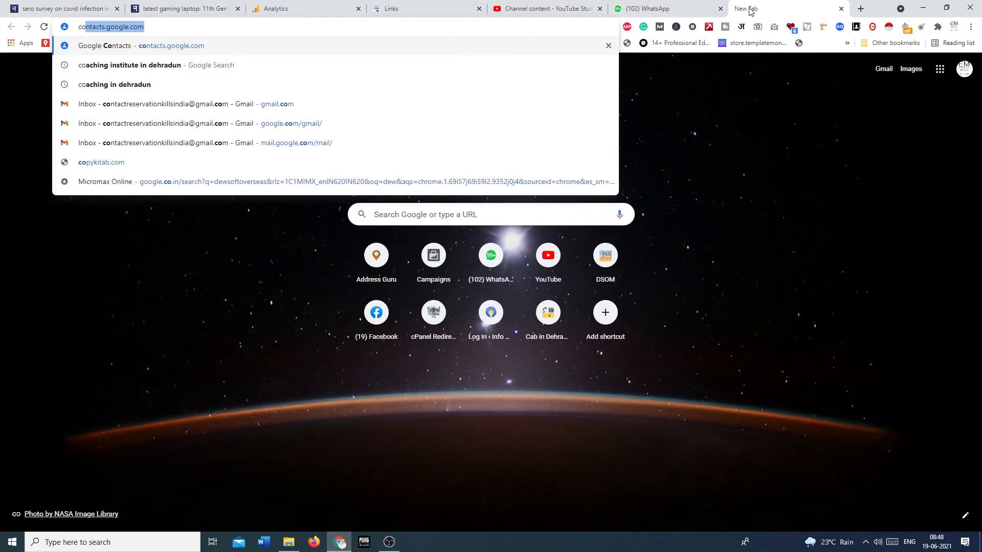
{"action": "key", "text": "Down"}
{"action": "key", "text": "Return"}
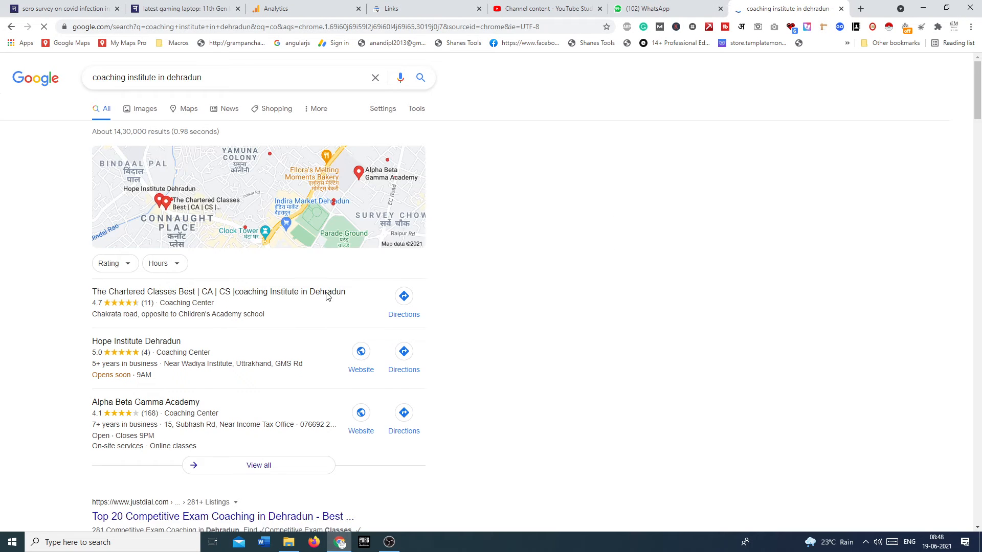
Step: View Address Guru's list of top coaching institutes in Dehradun from the search results, and return to the results
{"action": "scroll", "coordinate": [317, 296], "scroll_direction": "down", "scroll_amount": 7}
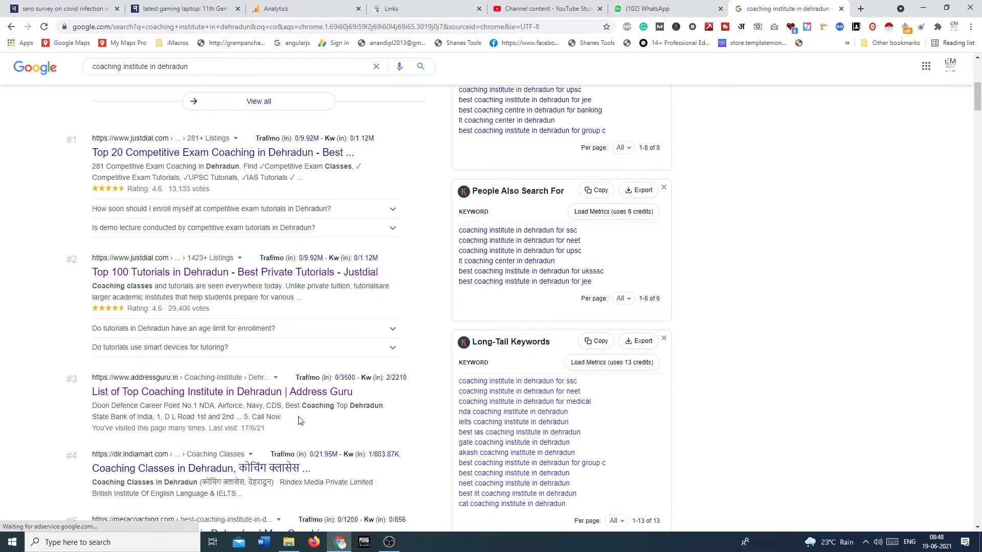
{"action": "left_click", "coordinate": [198, 393]}
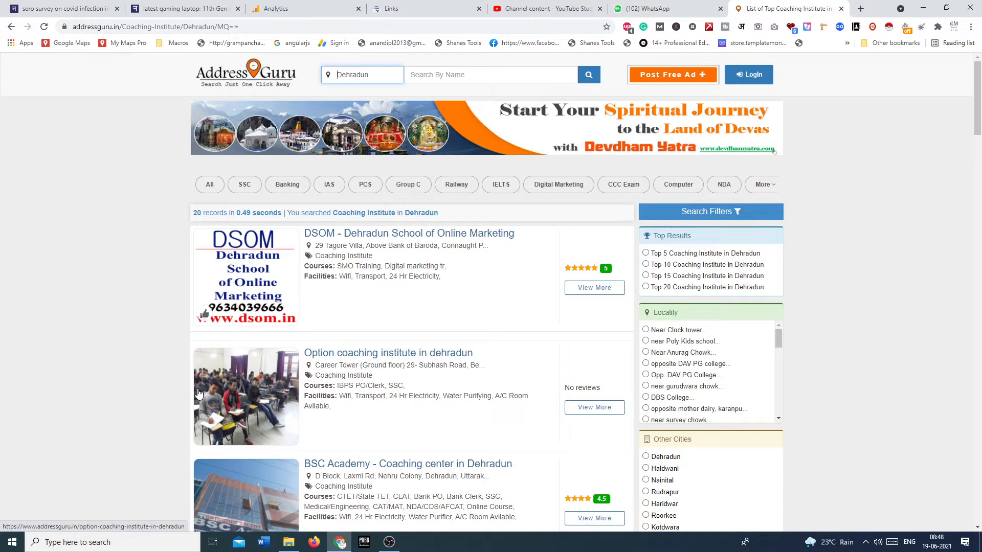
{"action": "left_click", "coordinate": [11, 26]}
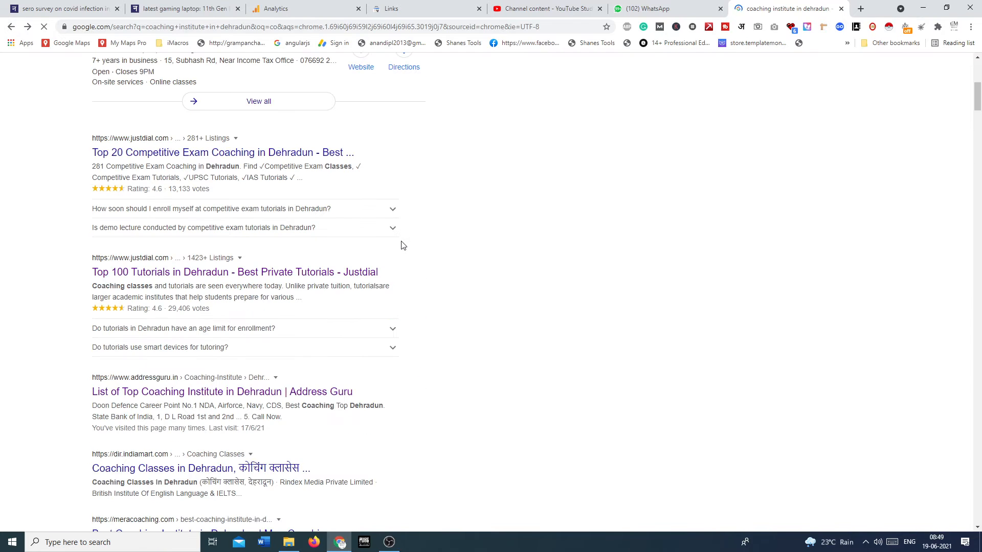
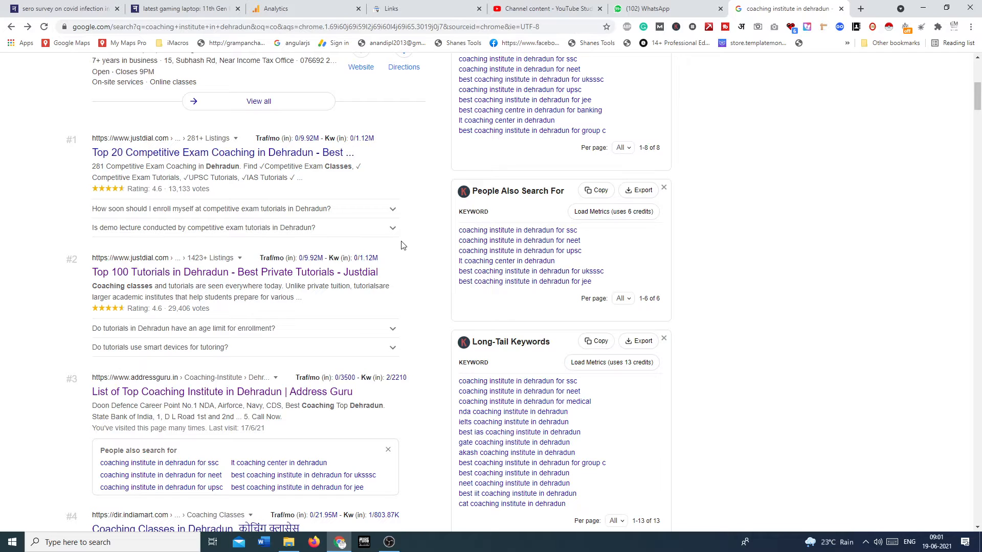
Step: Go back to the Acquisition Overview in Analytics and open the full report of all 6 channels
{"action": "left_click", "coordinate": [300, 7]}
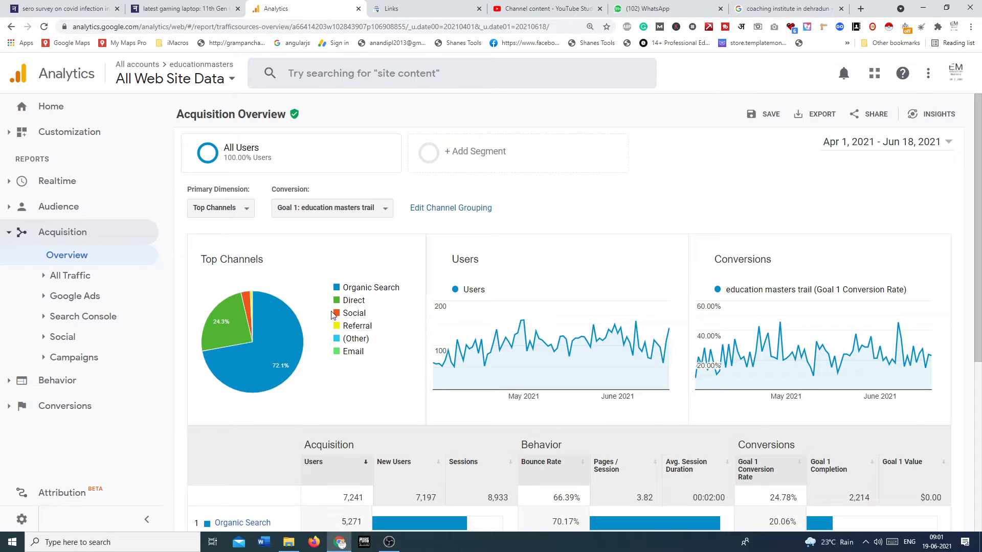
{"action": "scroll", "coordinate": [387, 287], "scroll_direction": "down", "scroll_amount": 5}
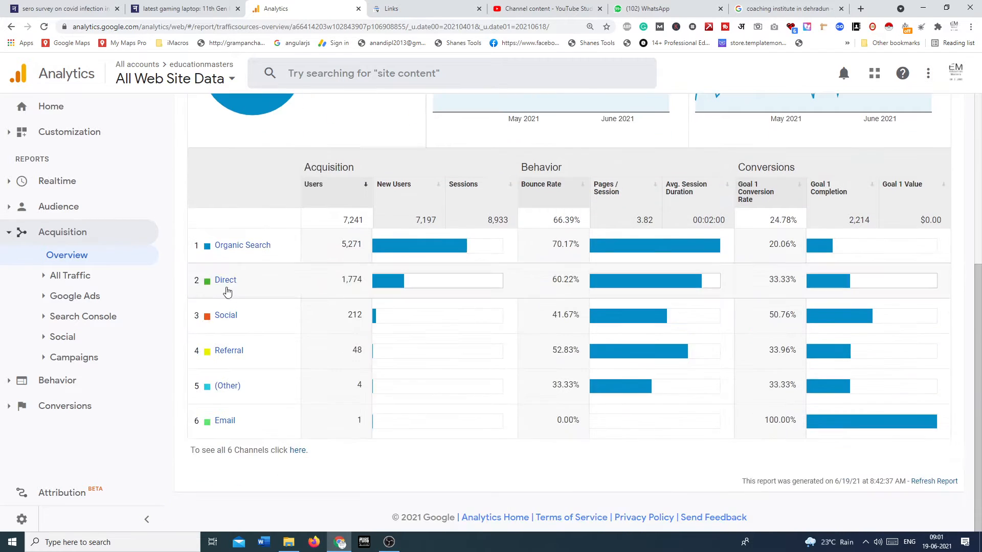
{"action": "left_click", "coordinate": [299, 450]}
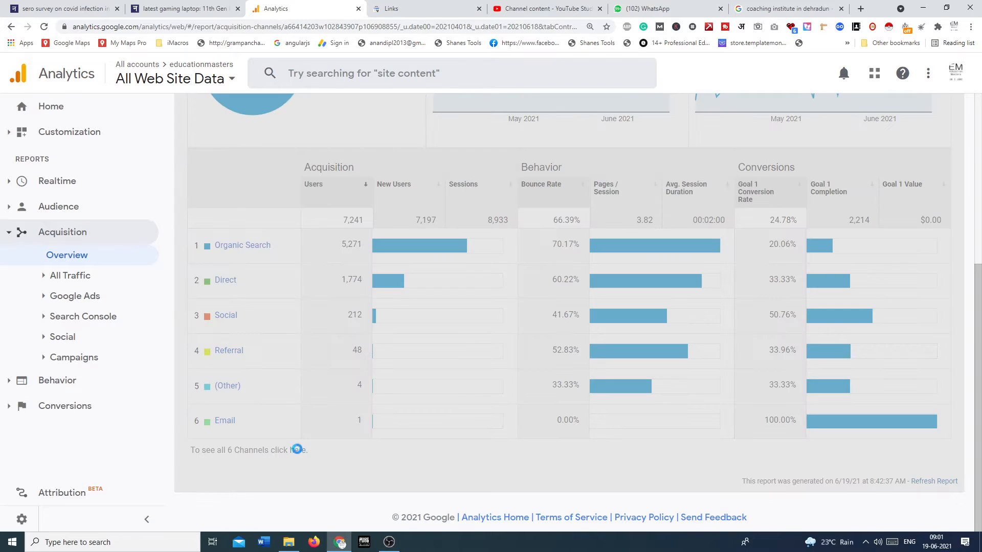
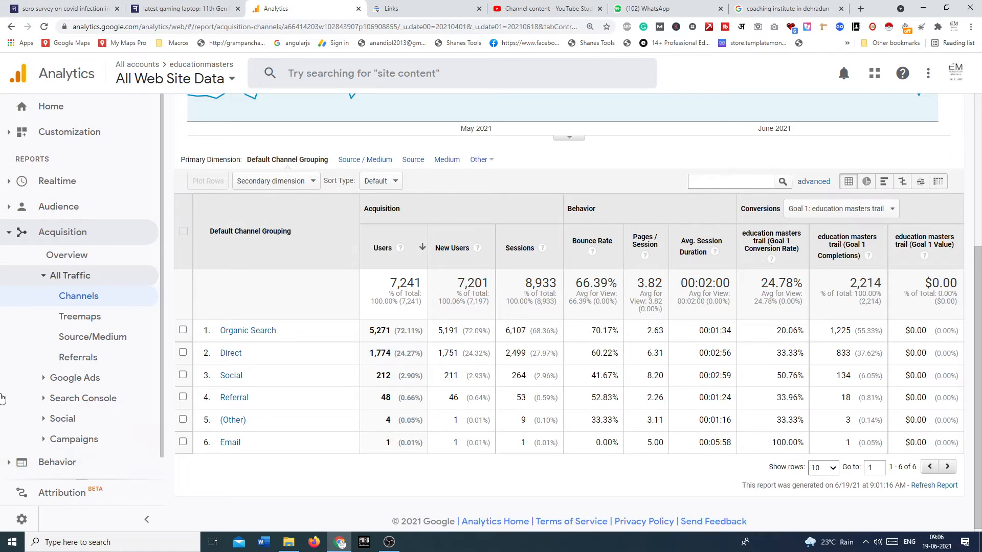
{"action": "left_click", "coordinate": [10, 462]}
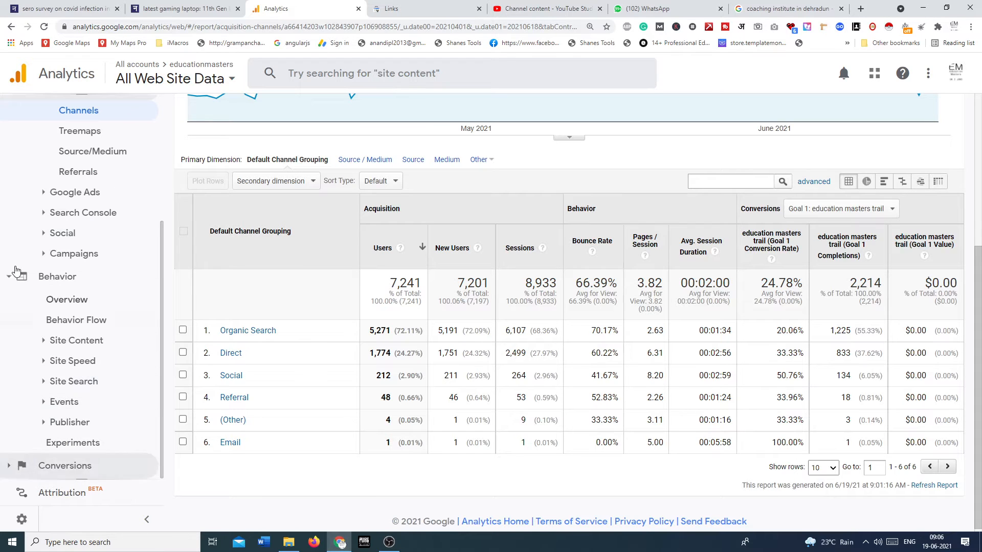
{"action": "scroll", "coordinate": [17, 255], "scroll_direction": "up", "scroll_amount": 2}
{"action": "scroll", "coordinate": [17, 252], "scroll_direction": "up", "scroll_amount": 2}
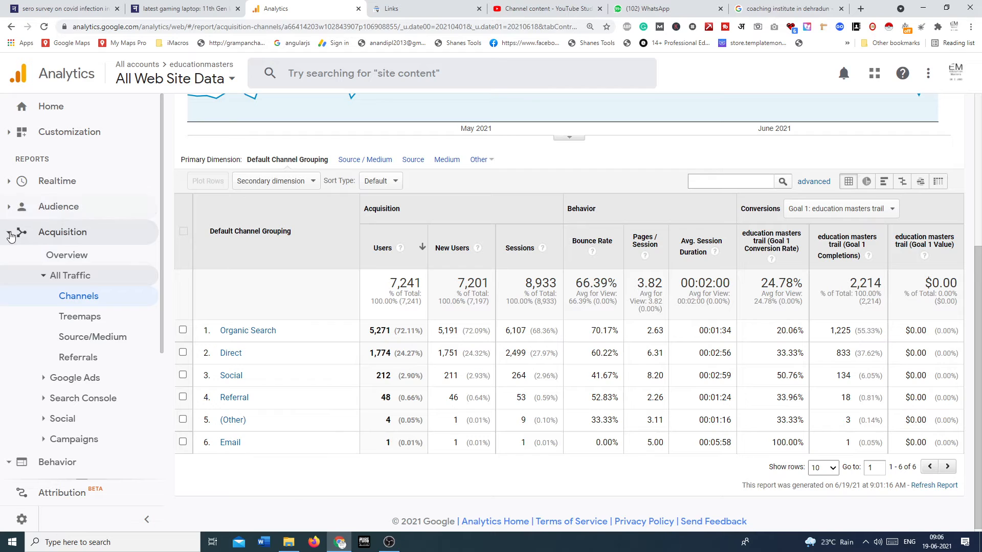
{"action": "left_click", "coordinate": [10, 235]}
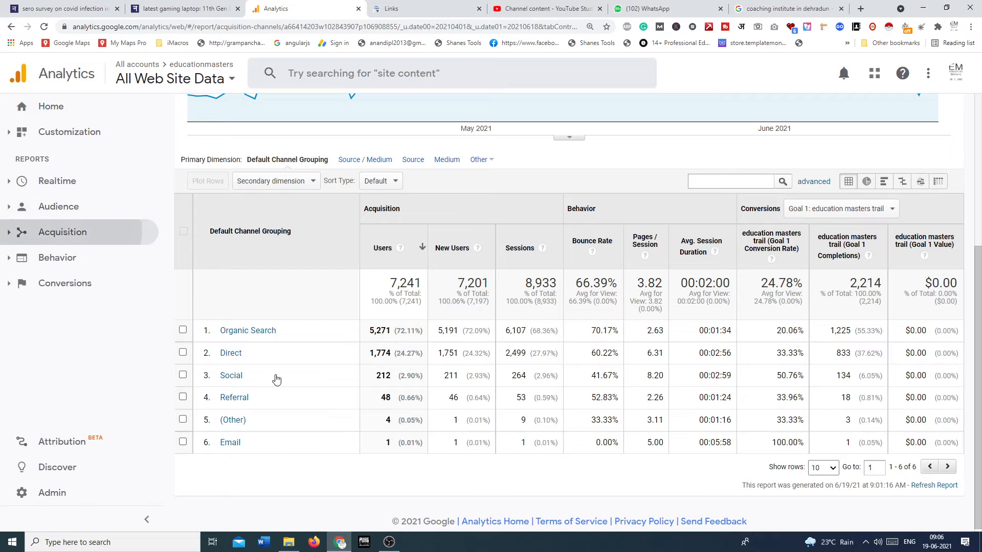
Step: Drill into the Social channel and examine the traffic, bounce rate and conversions of each social network
{"action": "left_click", "coordinate": [231, 377]}
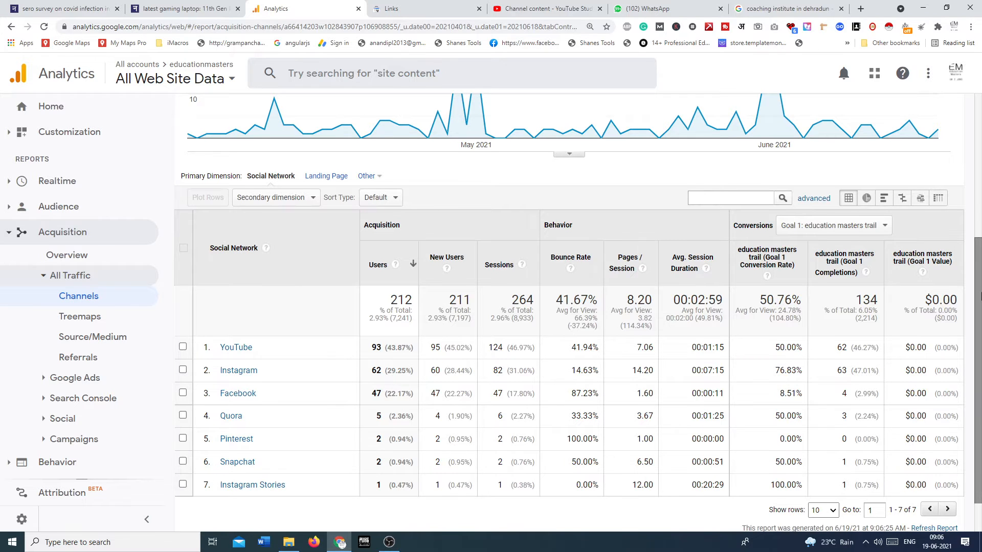
{"action": "scroll", "coordinate": [979, 295], "scroll_direction": "up", "scroll_amount": 5}
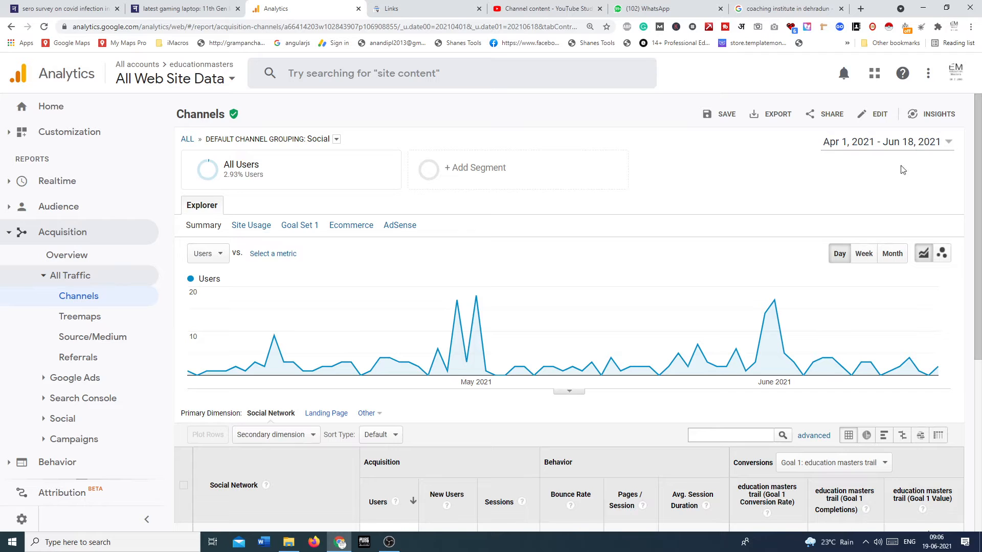
{"action": "scroll", "coordinate": [902, 170], "scroll_direction": "down", "scroll_amount": 5}
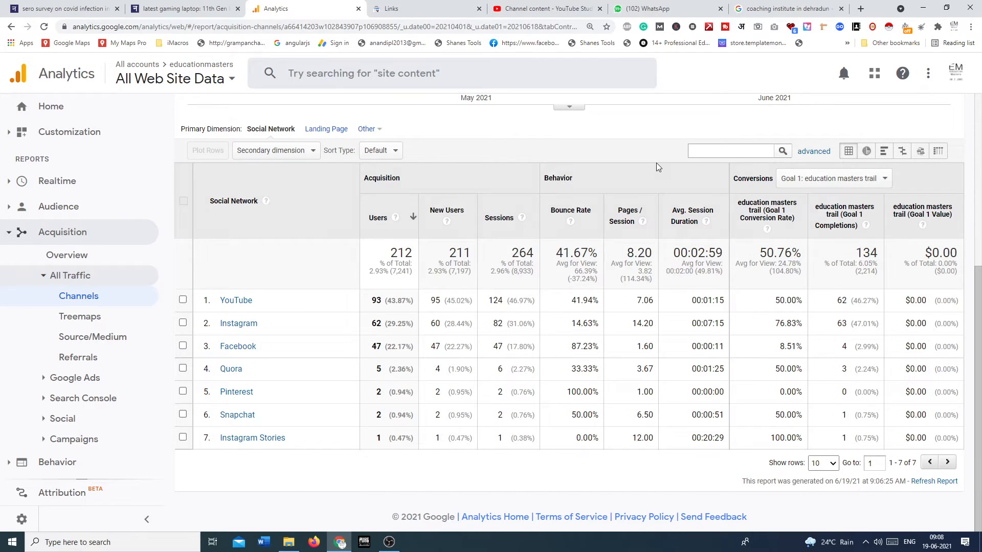
{"action": "key", "text": "ctrl+p"}
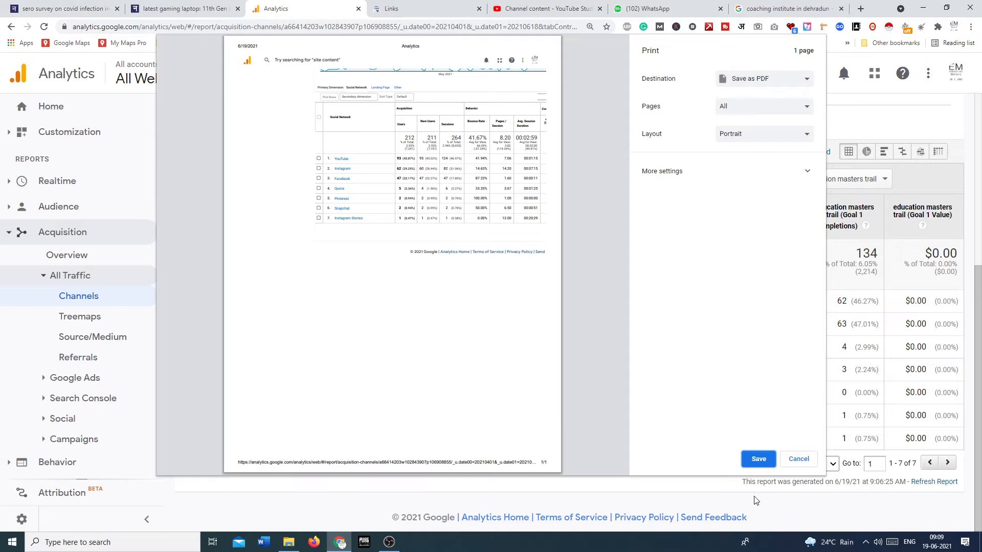
{"action": "left_click", "coordinate": [792, 462]}
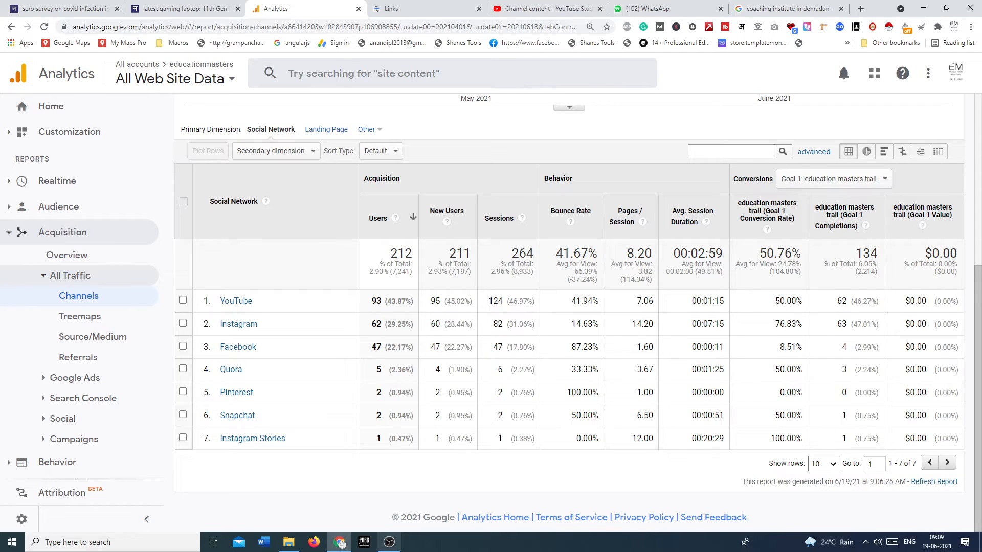
{"action": "mouse_move", "coordinate": [389, 542]}
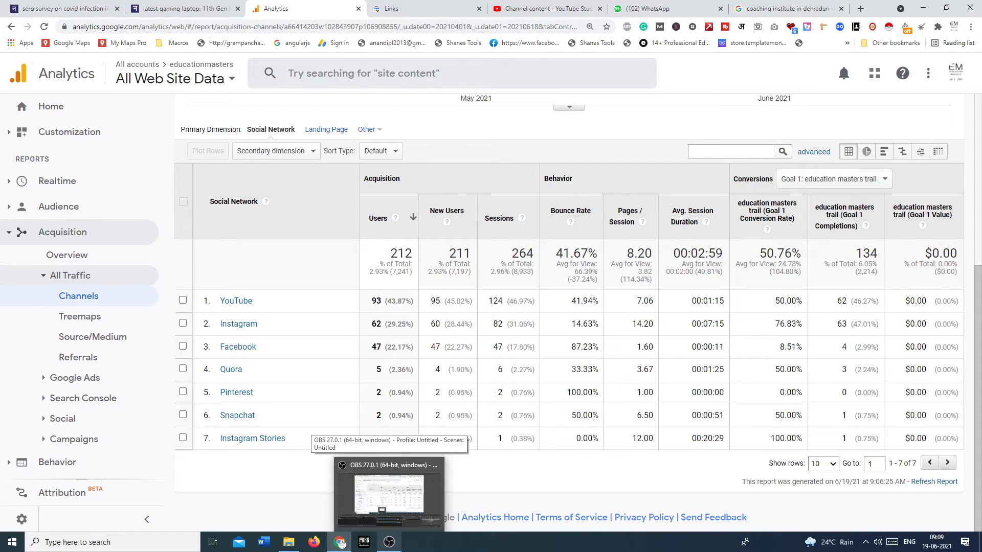
Step: Search Google for "quora user" in a new browser tab
{"action": "left_click", "coordinate": [860, 9]}
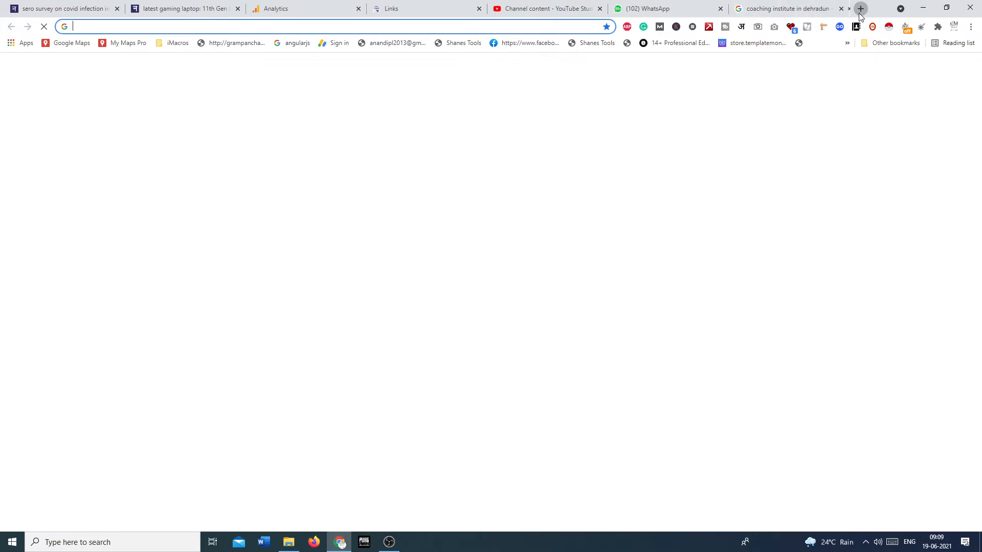
{"action": "type", "text": "quora"}
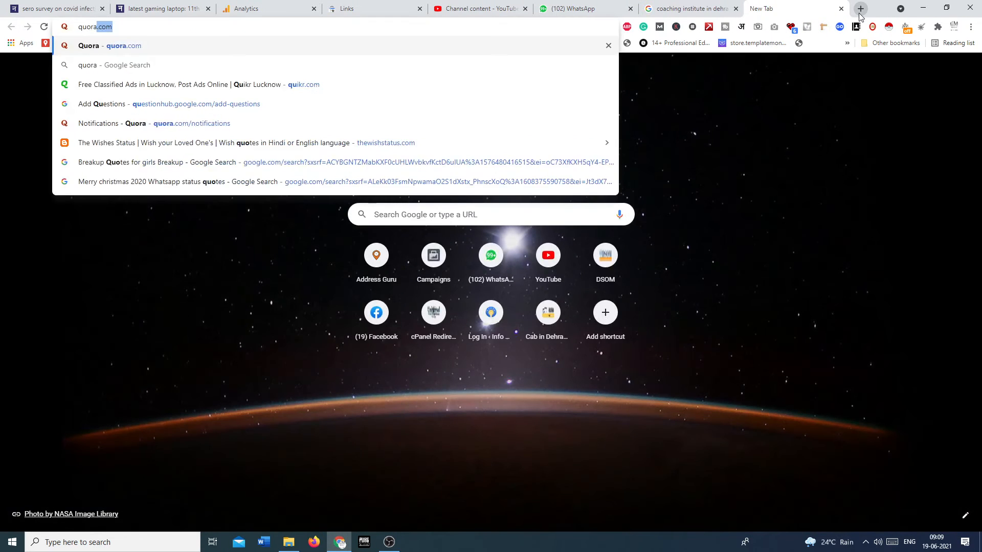
{"action": "type", "text": " user"}
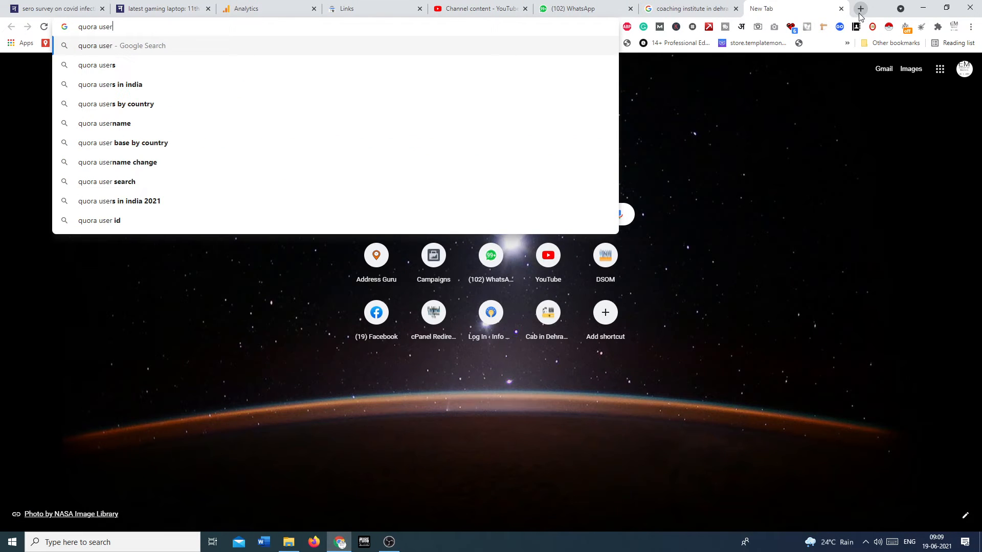
{"action": "key", "text": "Return"}
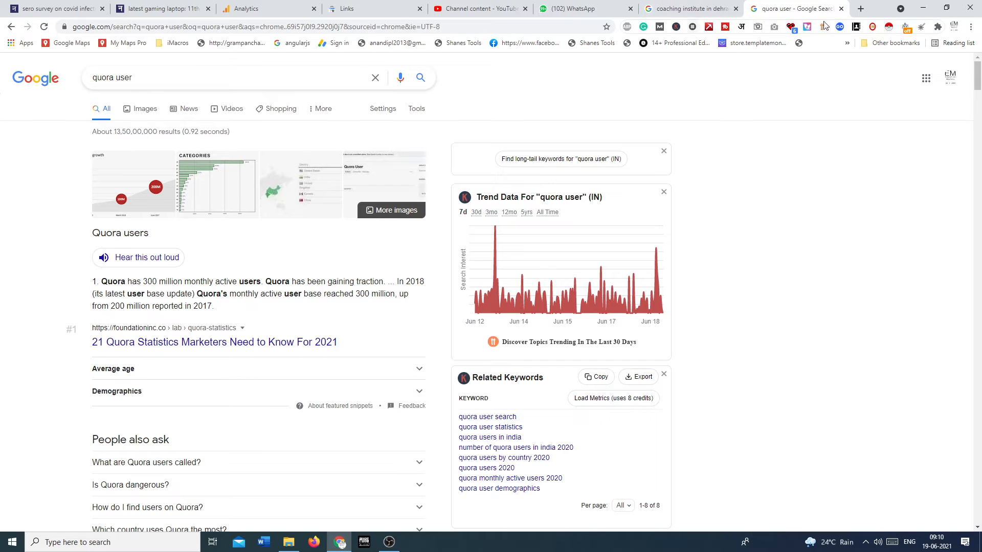
Step: Search Google for "google keyword planner" in a new tab and launch Keyword Planner from its Google Ads page
{"action": "left_click", "coordinate": [861, 8]}
{"action": "type", "text": "g"}
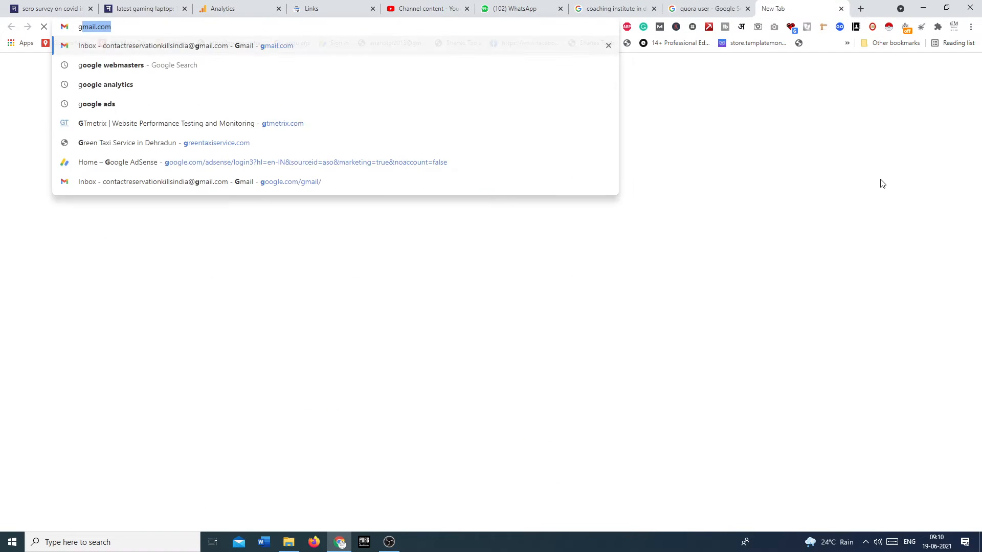
{"action": "type", "text": "oogle ke"}
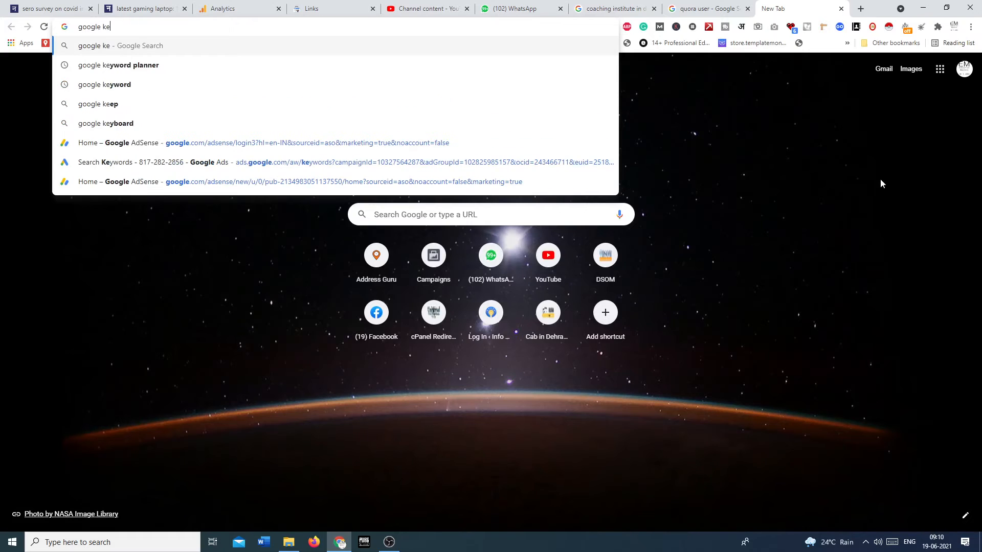
{"action": "type", "text": "yword planner"}
{"action": "key", "text": "Return"}
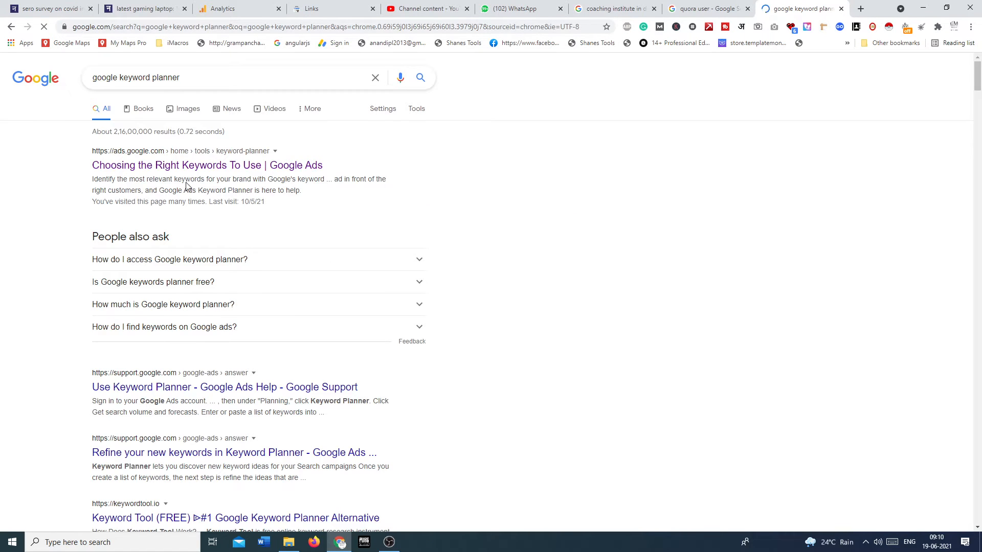
{"action": "left_click", "coordinate": [135, 162]}
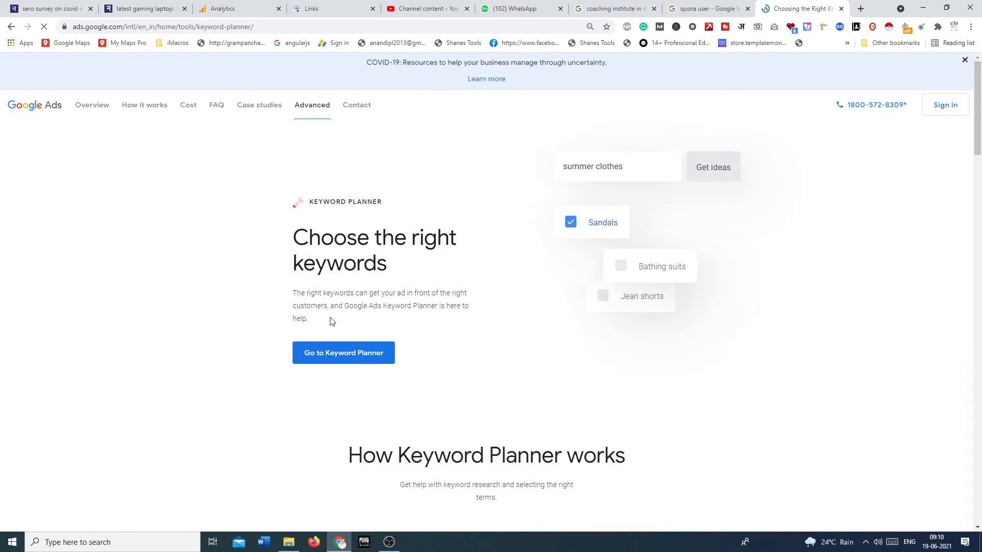
{"action": "left_click", "coordinate": [323, 358]}
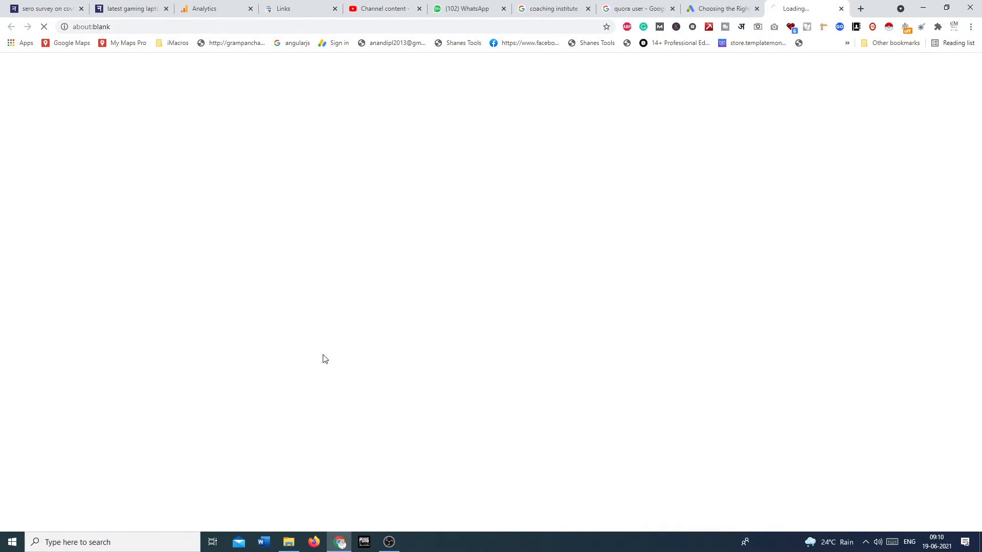